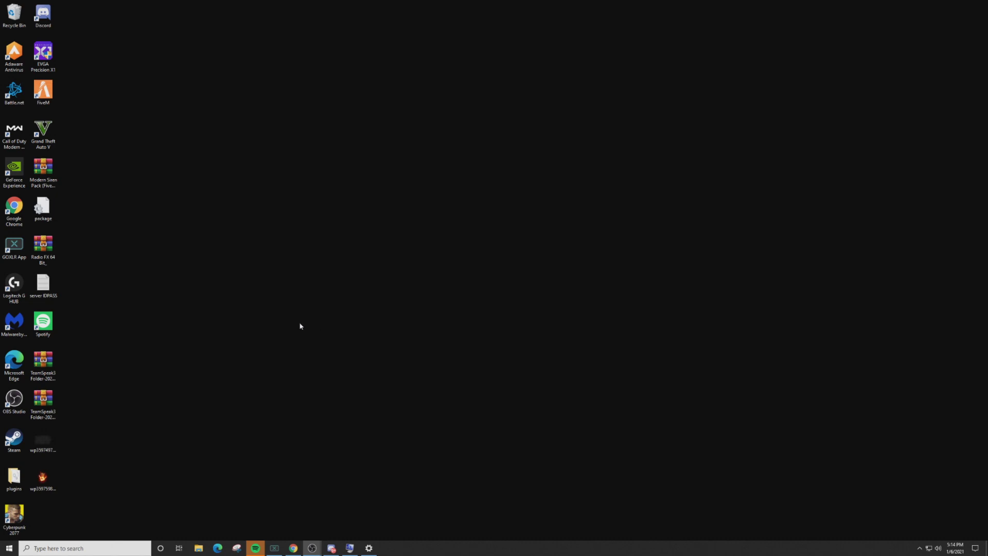
- Look up the System Type value in the Windows System Information app
click(58, 548)
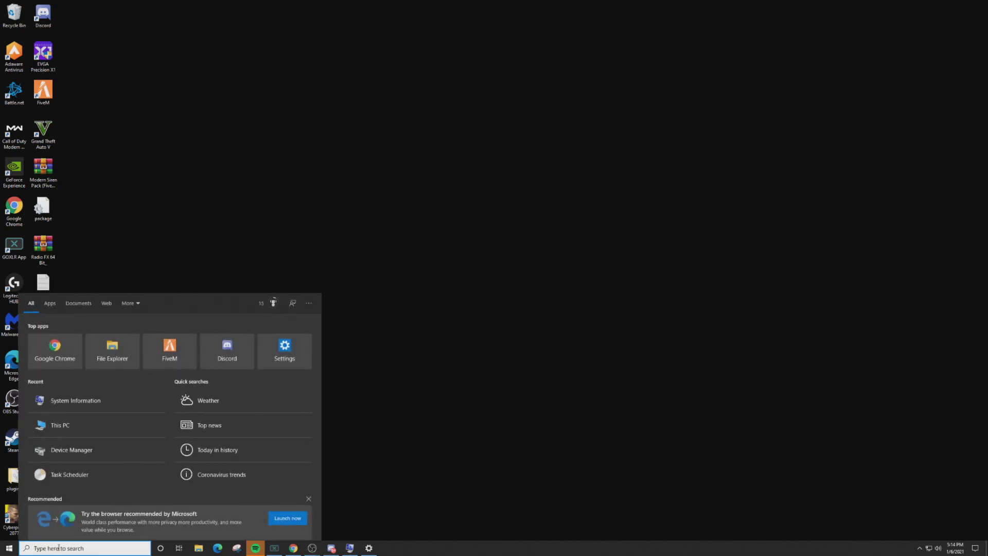
text(system information)
click(77, 340)
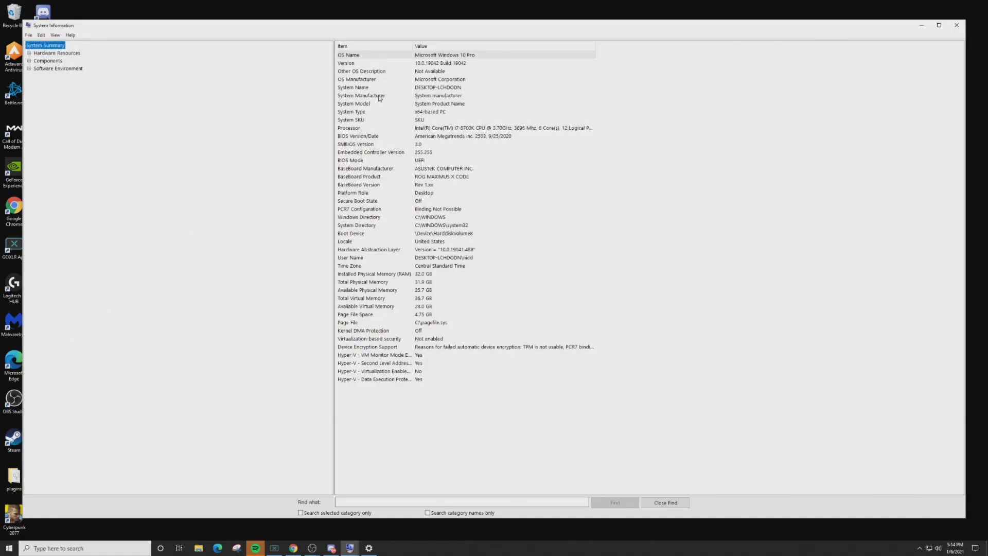
click(364, 113)
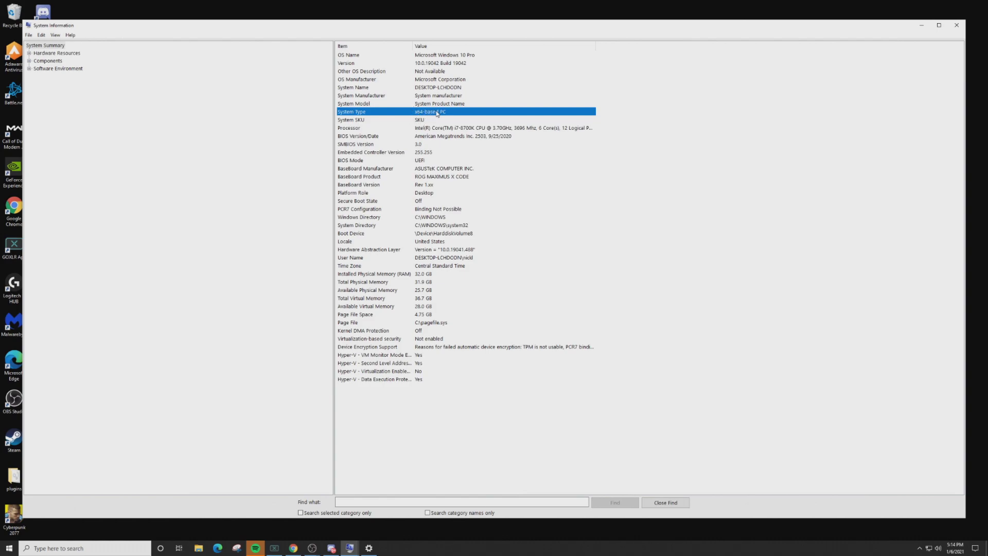
click(921, 24)
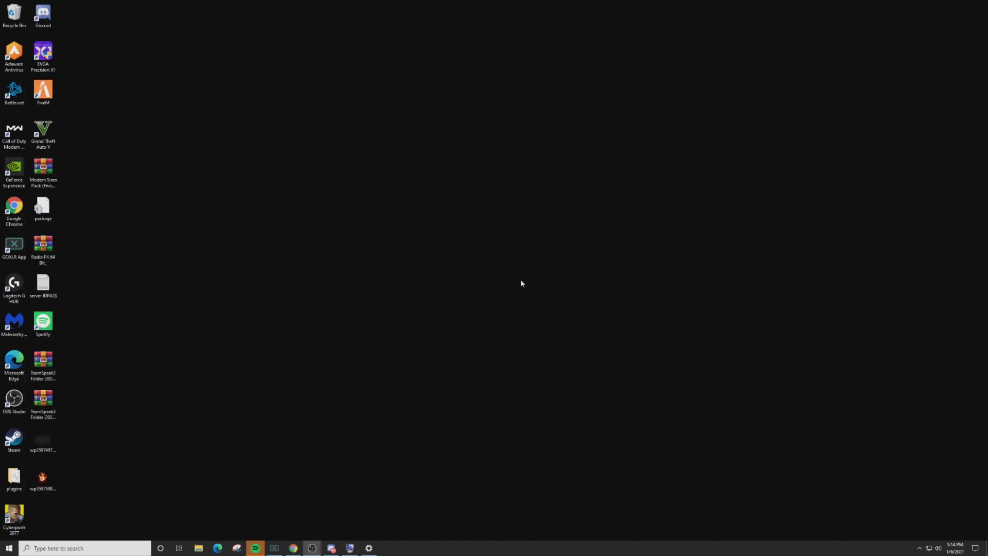
- Download the Windows 64-bit TeamSpeak client from the Downloads page and launch its installer
mouse_move(293, 545)
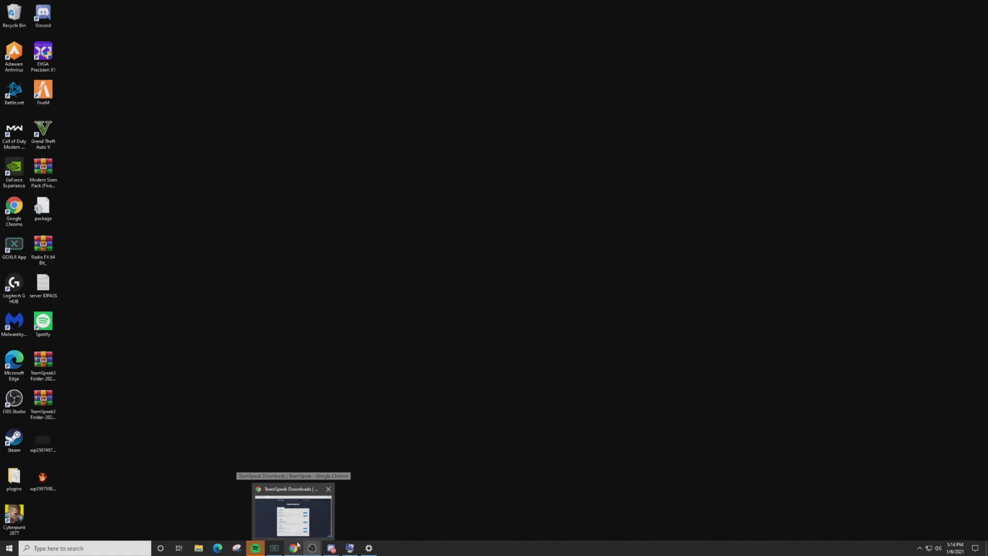
click(305, 528)
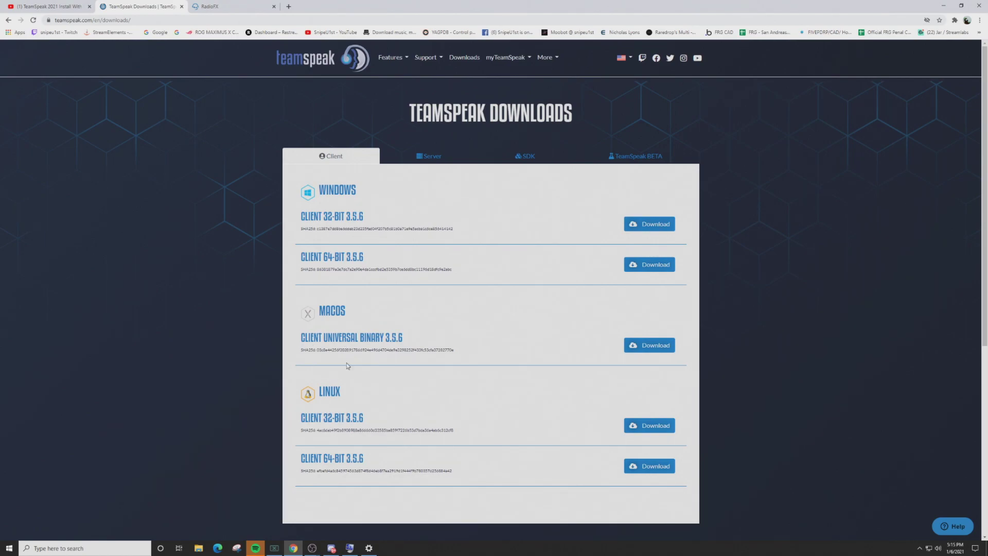
click(659, 265)
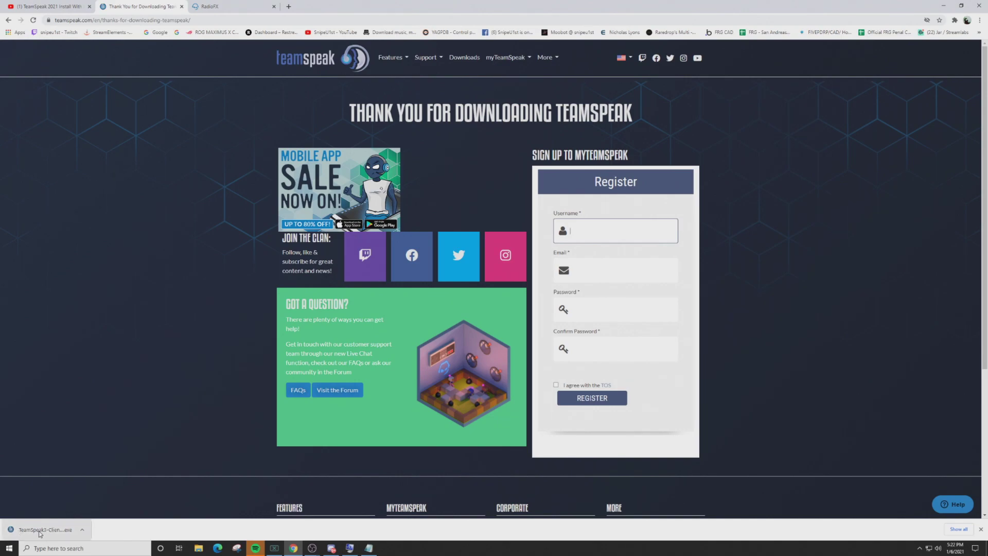
click(49, 532)
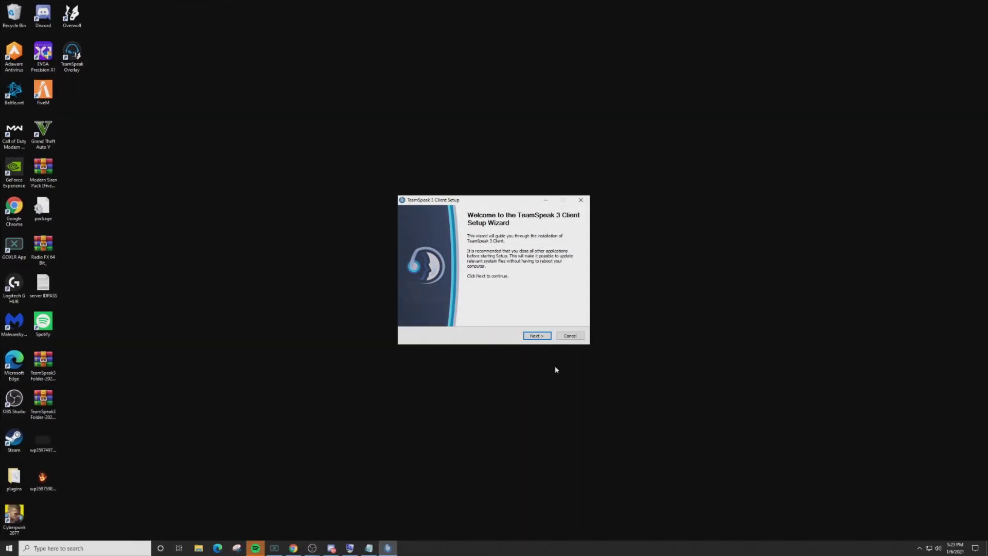
- Accept the license agreement and keep the default users, install and configuration locations
click(537, 336)
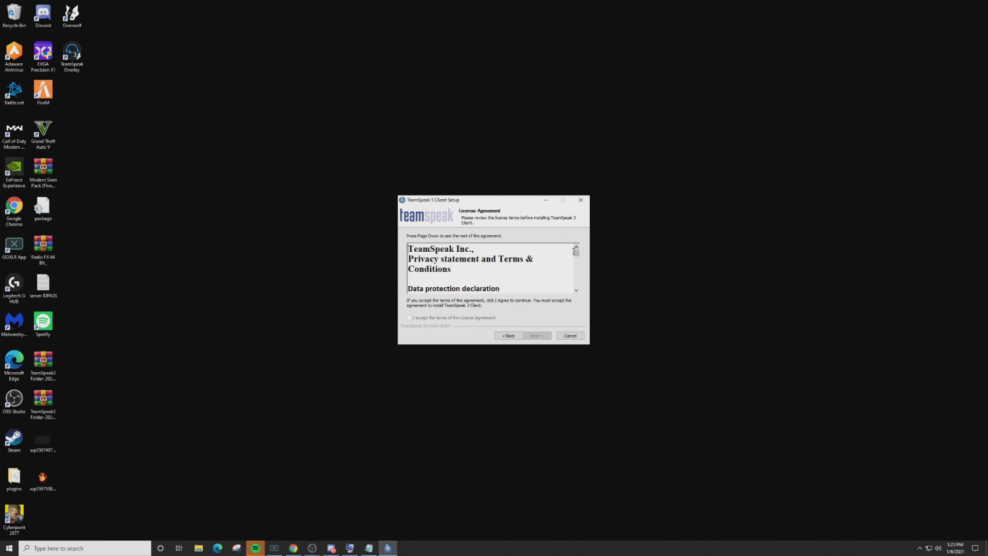
drag(576, 254, 576, 284)
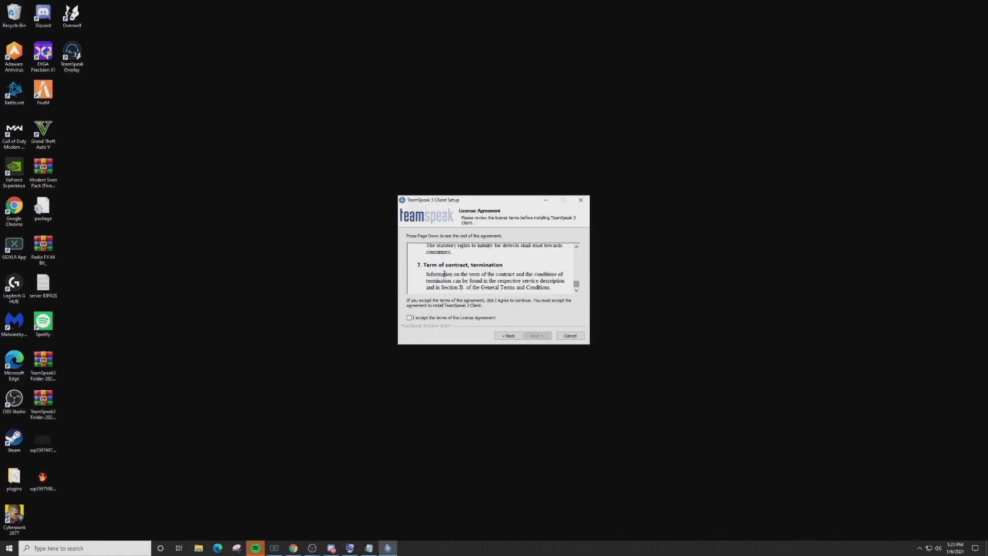
click(410, 318)
click(540, 338)
click(537, 335)
click(536, 336)
click(537, 335)
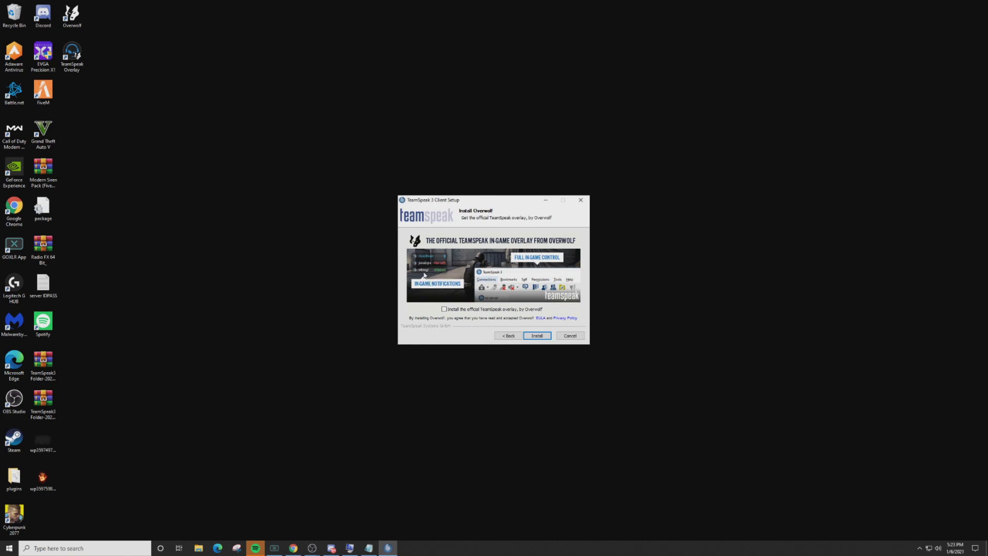
- Enable the Overwolf in-game overlay option, install the client, and finish setup
click(443, 309)
click(533, 338)
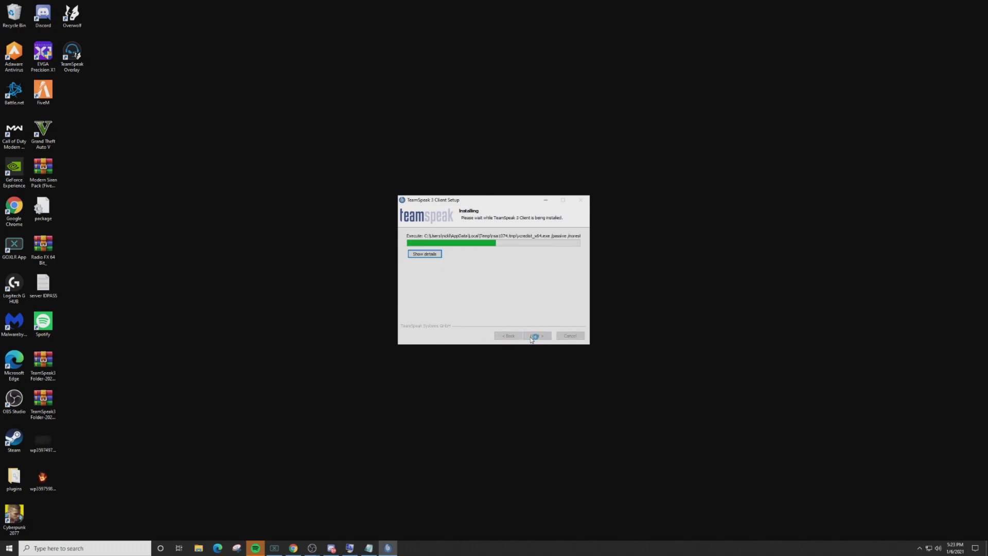
click(531, 338)
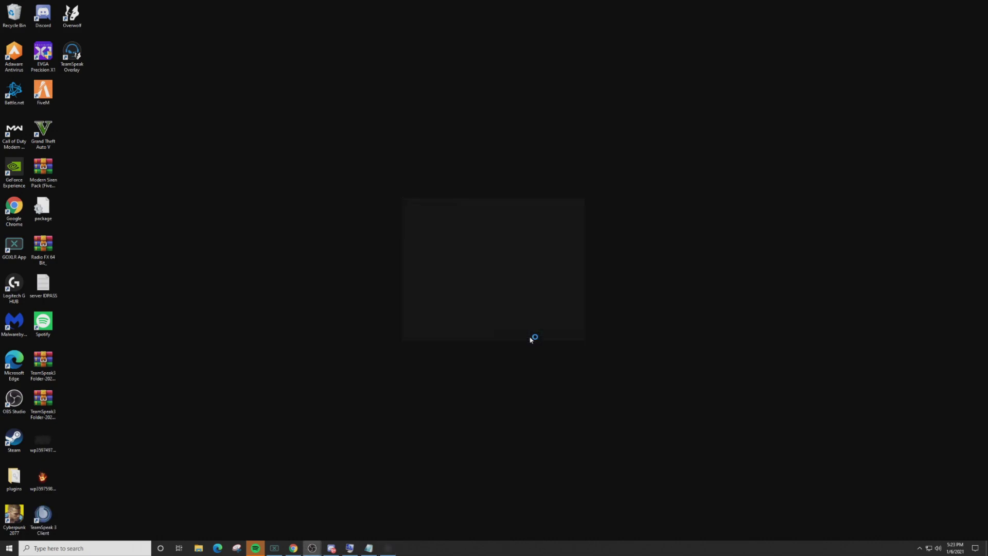
- Accept the license, dismiss the introduction and myTeamSpeak sign-in windows, and mute the speakers
drag(628, 150, 613, 388)
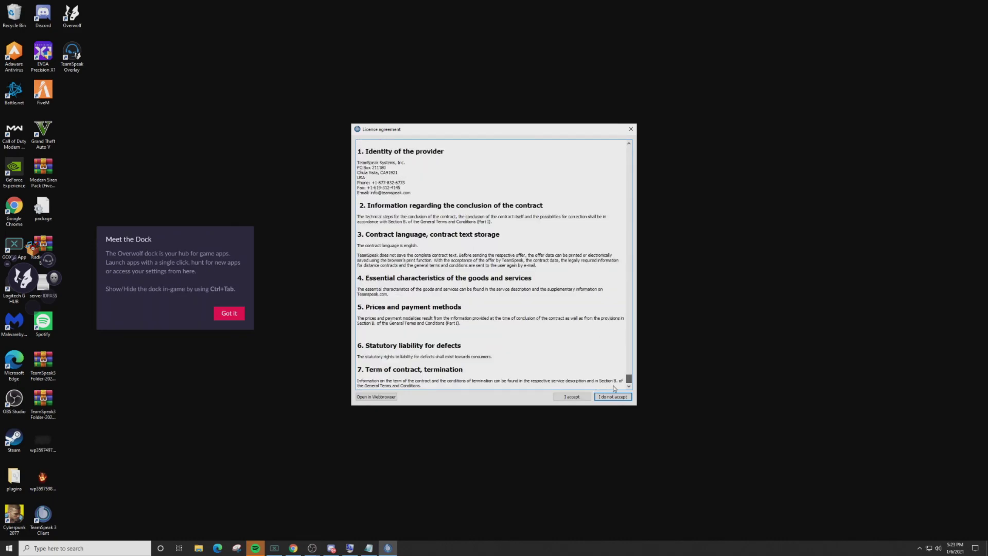
click(571, 397)
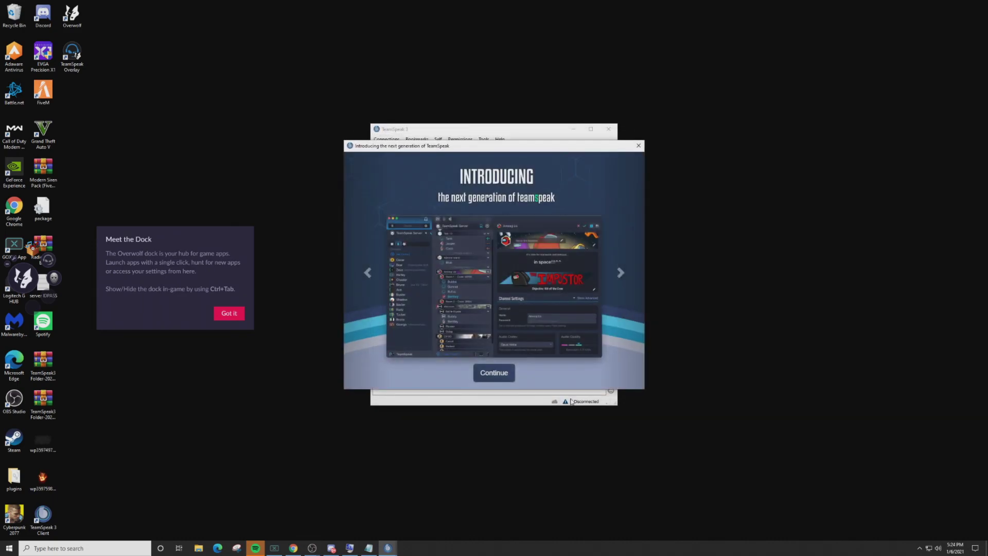
click(638, 147)
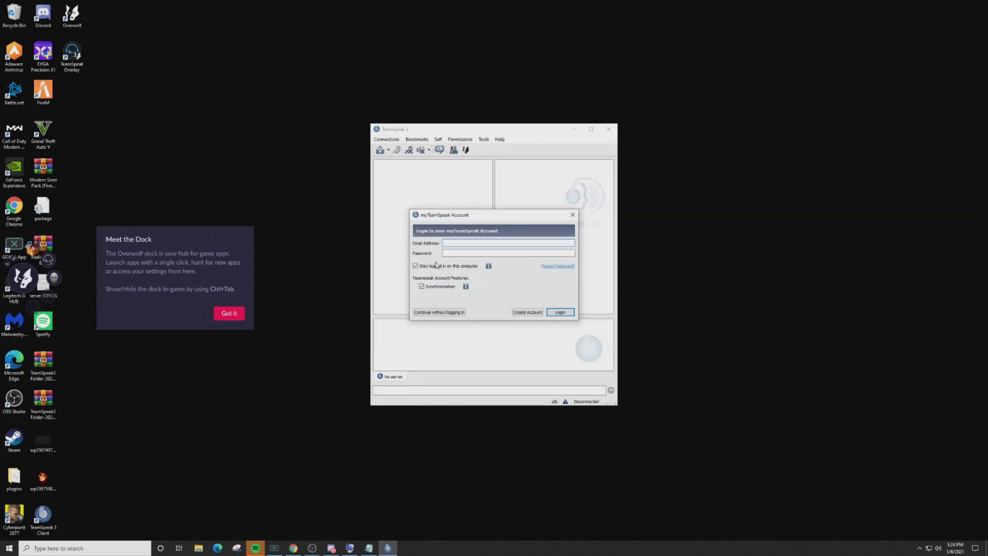
click(446, 244)
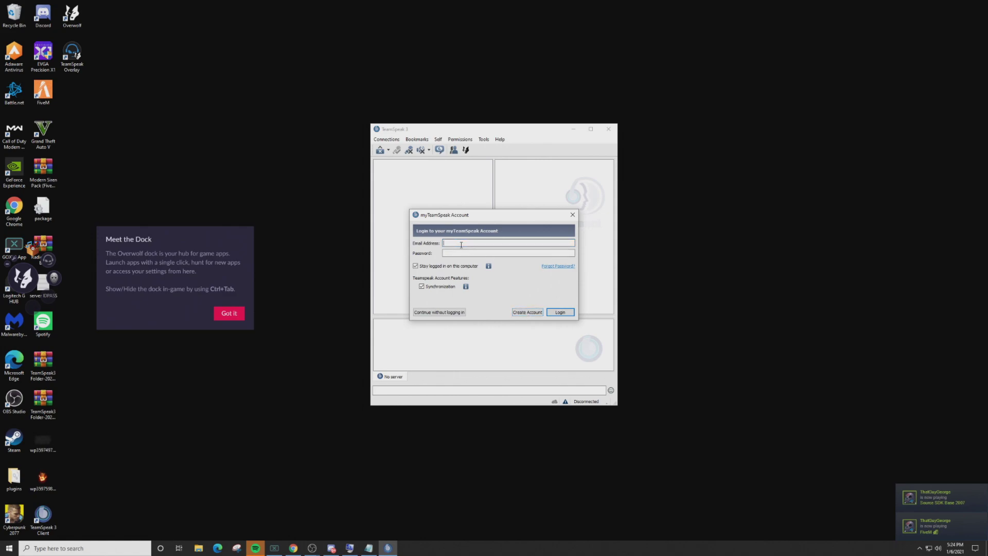
click(559, 312)
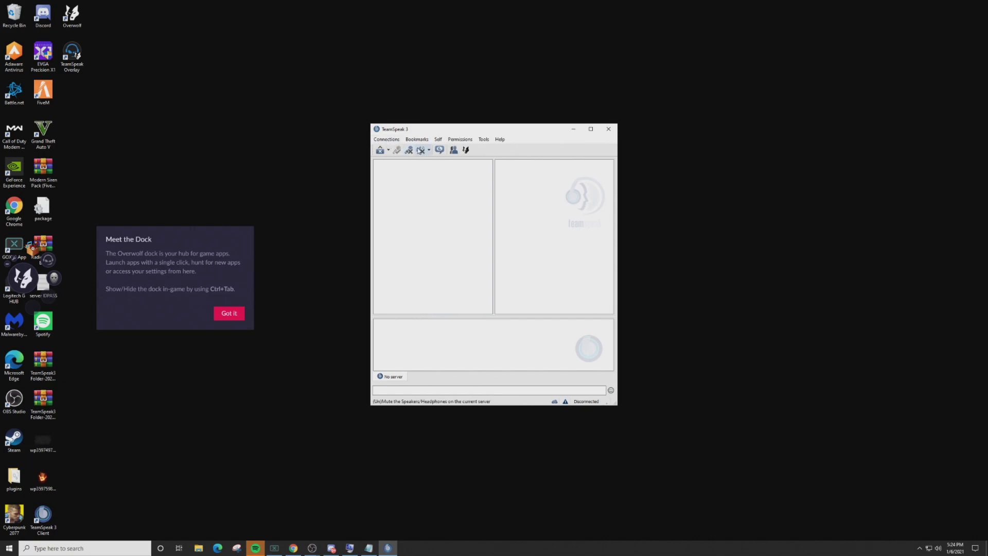
click(421, 151)
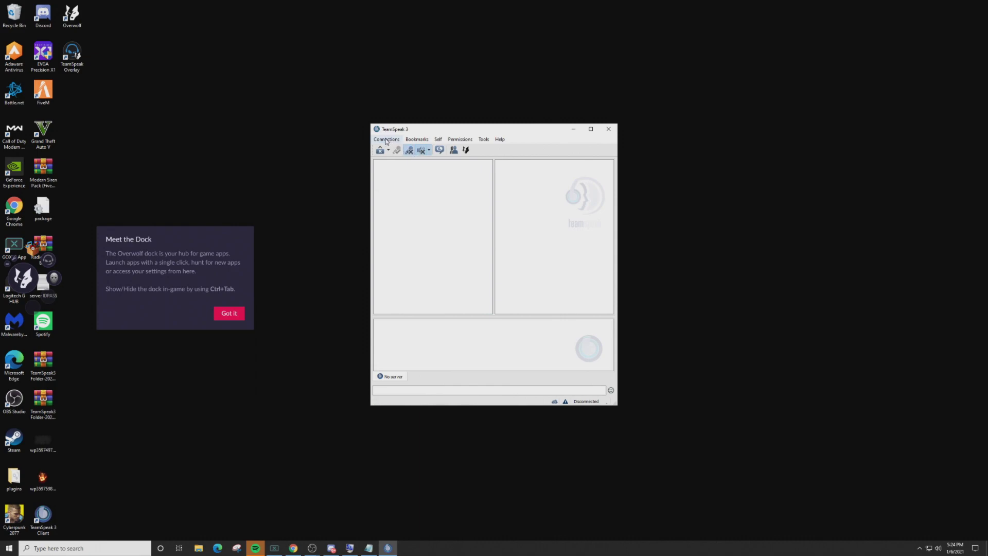
- Open the Connect dialog and paste 104.143.3.86 as the server address
click(387, 140)
click(392, 149)
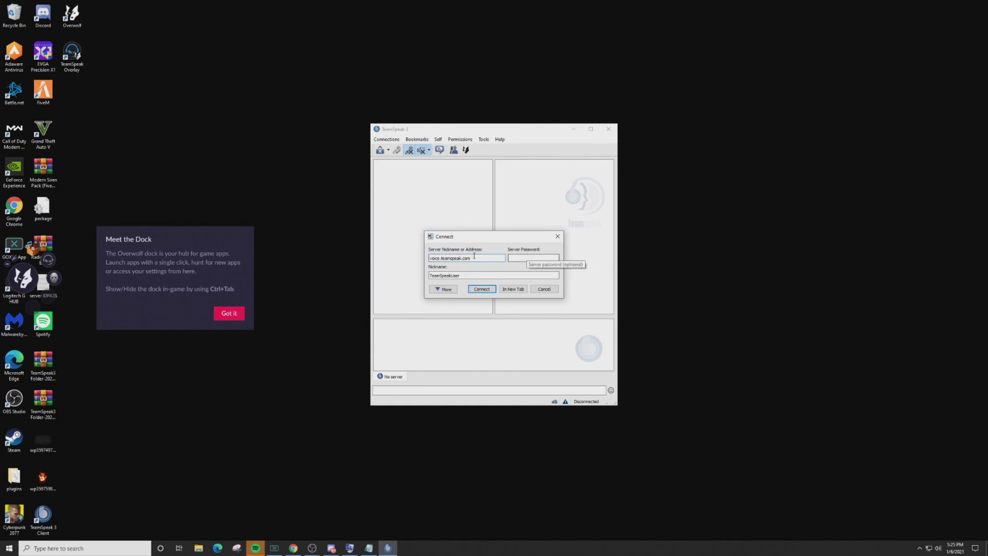
triple_click(460, 258)
right_click(460, 259)
click(478, 301)
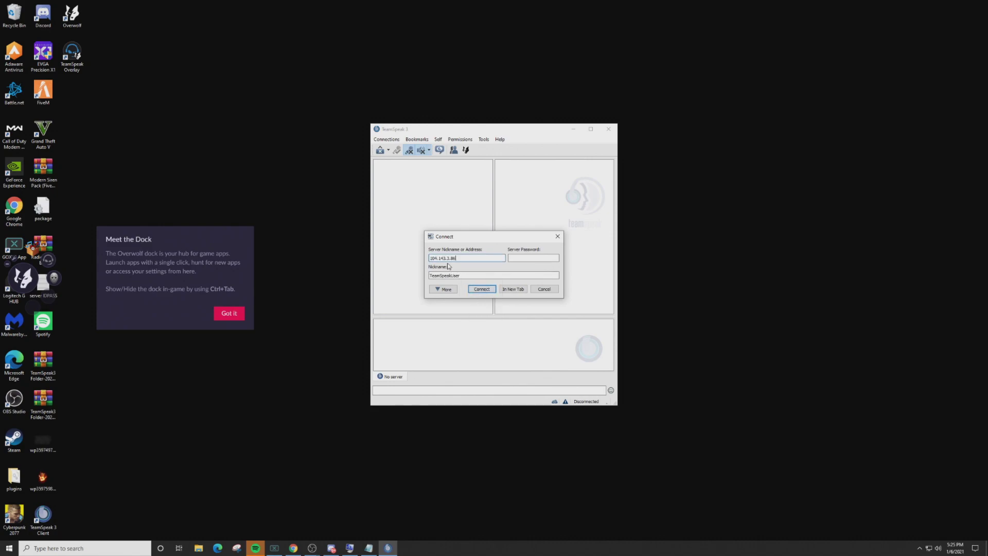
- Enter the server password and a nickname, connect, and dismiss the host message
click(521, 259)
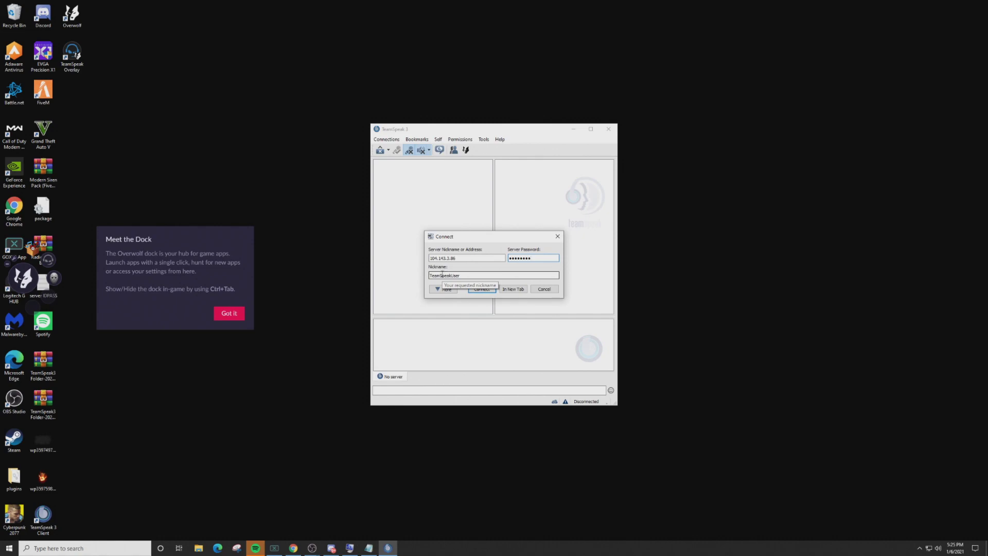
double_click(444, 275)
click(481, 289)
click(497, 280)
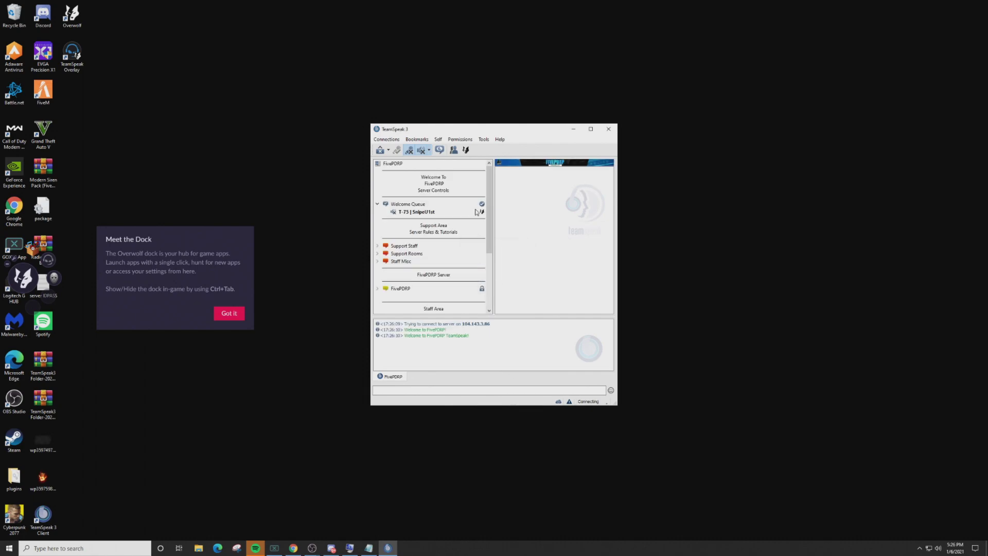